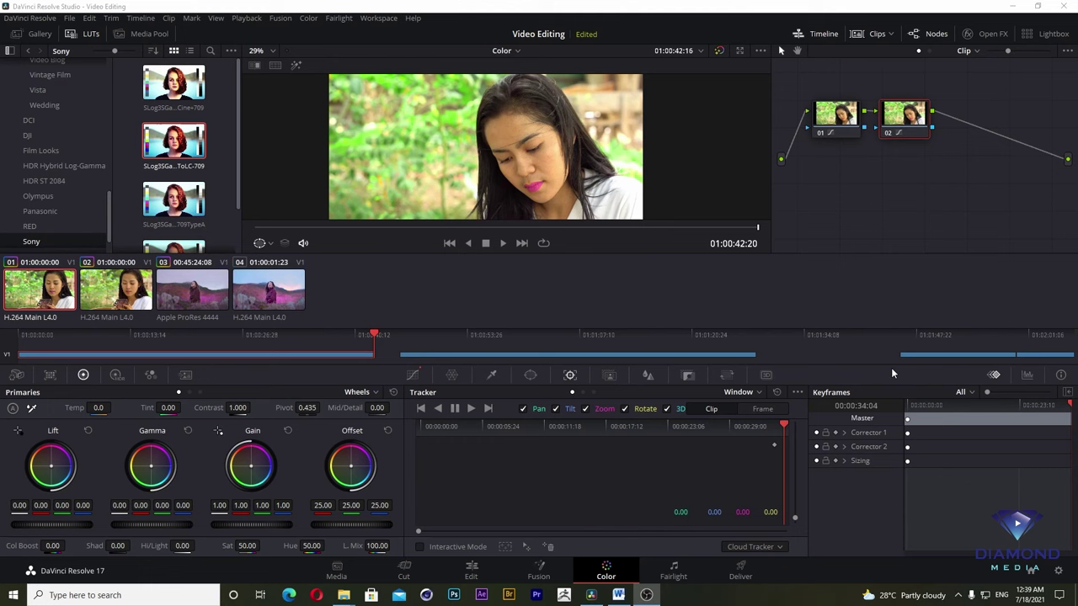
Switch to the Curves palette to show the Hue vs Hue curve (hue rotate 29.60 at 265.79).
{"action": "left_click", "coordinate": [412, 374]}
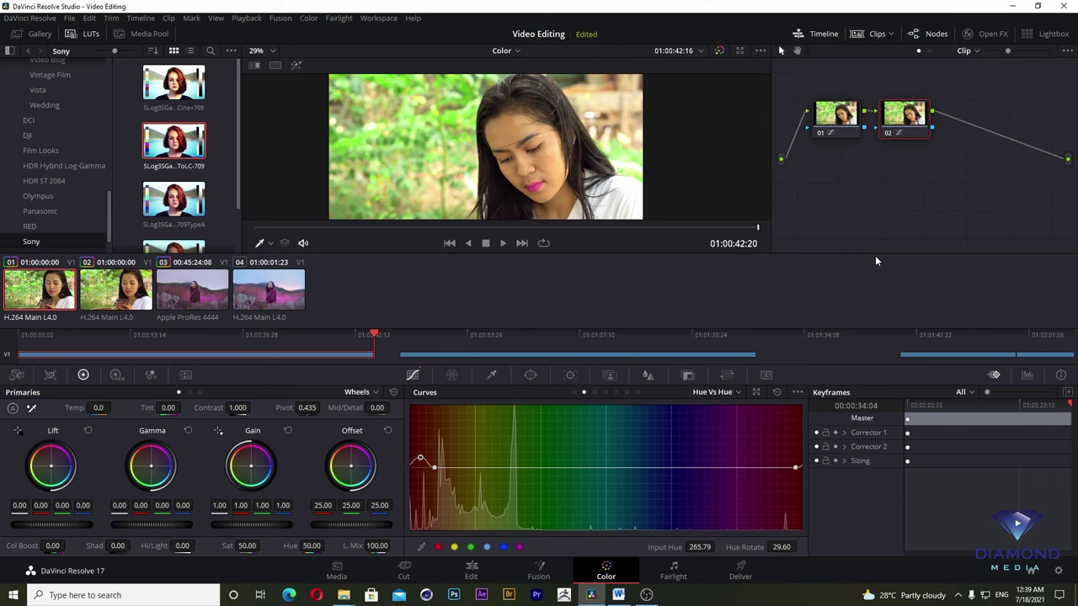
On the Edit page, drag Blur 02.mp4 from the Media Pool onto track V1.
{"action": "left_click", "coordinate": [471, 570]}
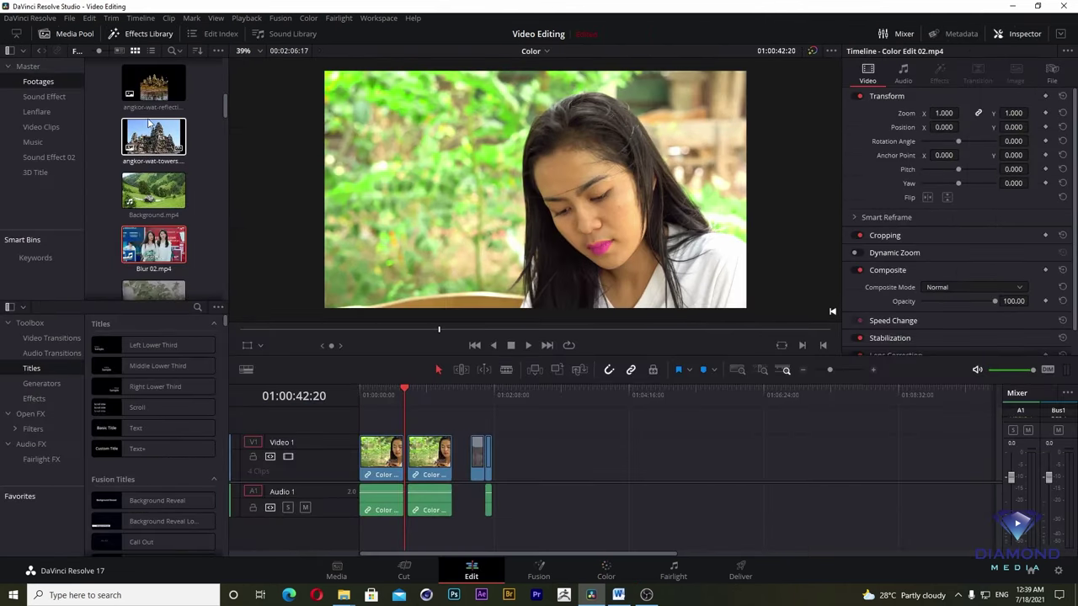
{"action": "left_click_drag", "start_coordinate": [226, 106], "coordinate": [225, 117]}
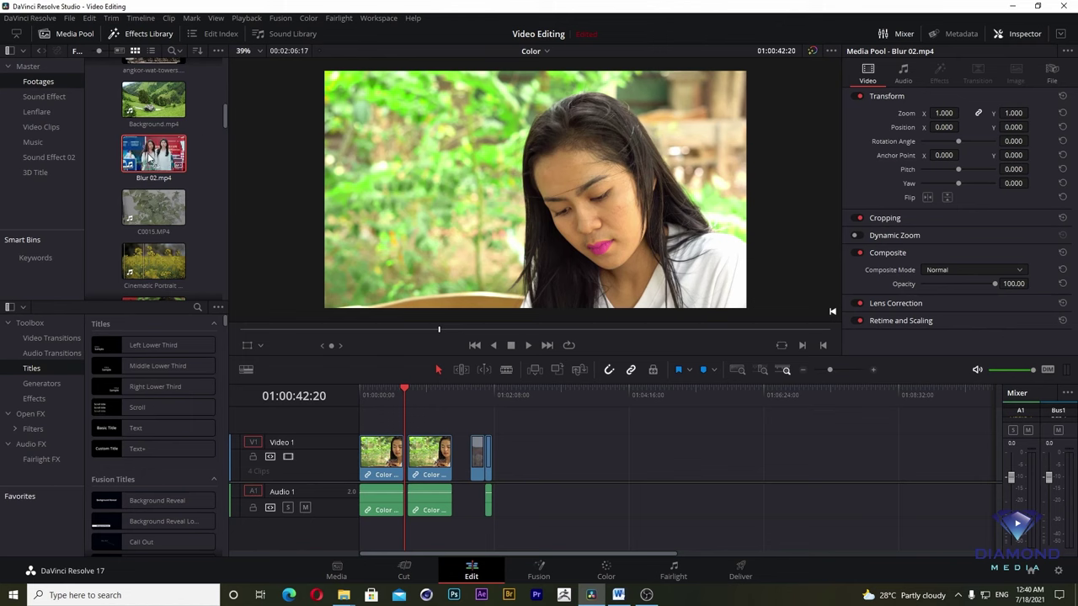
{"action": "left_click_drag", "start_coordinate": [149, 158], "coordinate": [554, 455]}
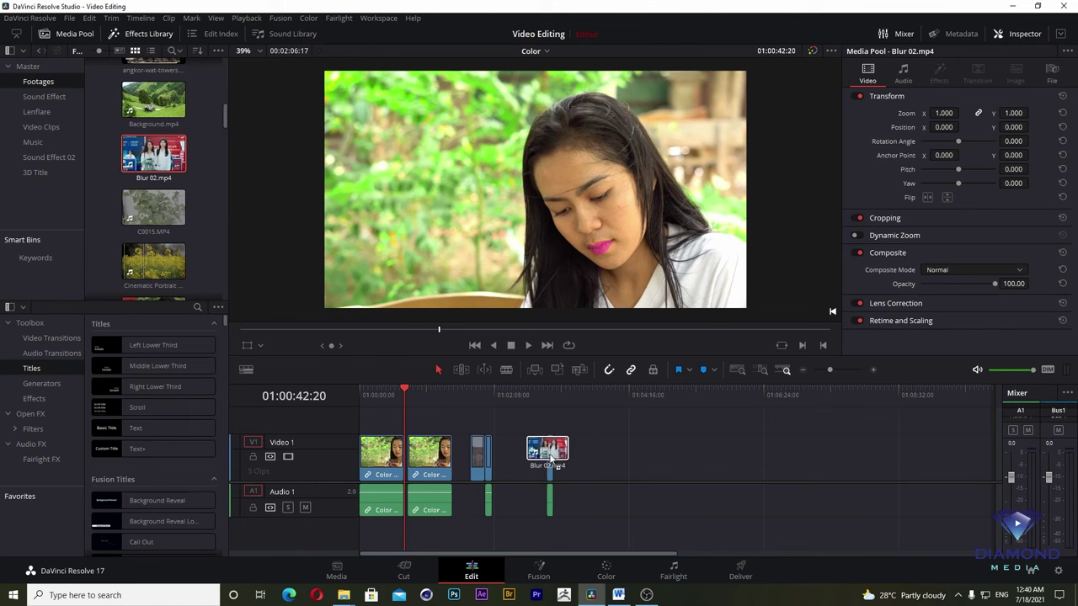
Zoom in on the Blur 02 clip, scrub through it, and slide it earlier on the timeline.
{"action": "left_click_drag", "start_coordinate": [556, 395], "coordinate": [551, 395]}
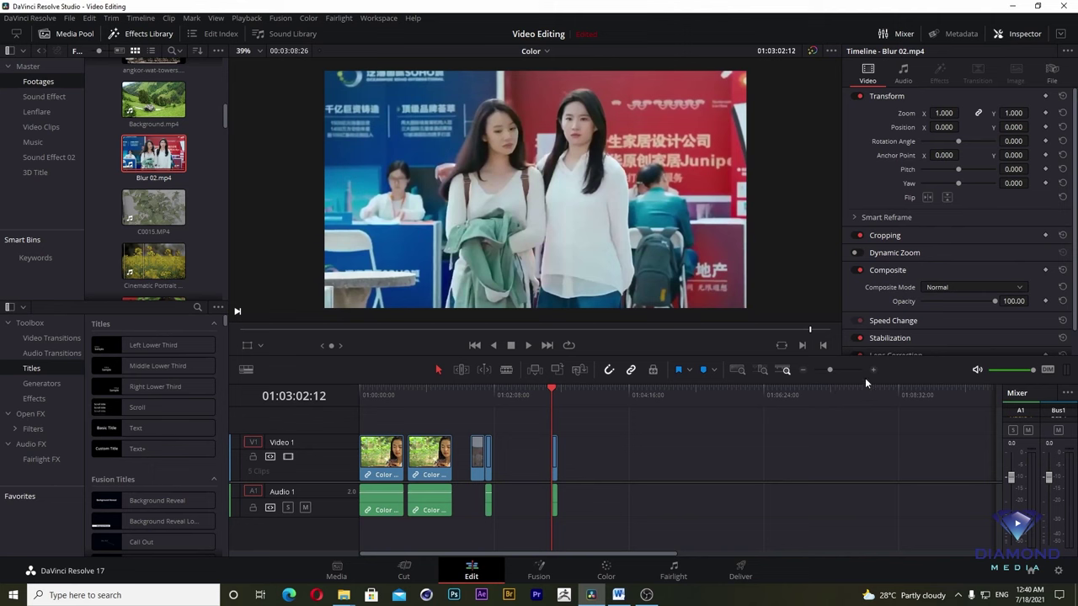
{"action": "left_click", "coordinate": [874, 370]}
{"action": "mouse_move", "coordinate": [671, 388]}
{"action": "left_mouse_down"}
{"action": "mouse_move", "coordinate": [728, 389]}
{"action": "mouse_move", "coordinate": [682, 390]}
{"action": "left_mouse_up"}
{"action": "left_click_drag", "start_coordinate": [696, 452], "coordinate": [648, 458]}
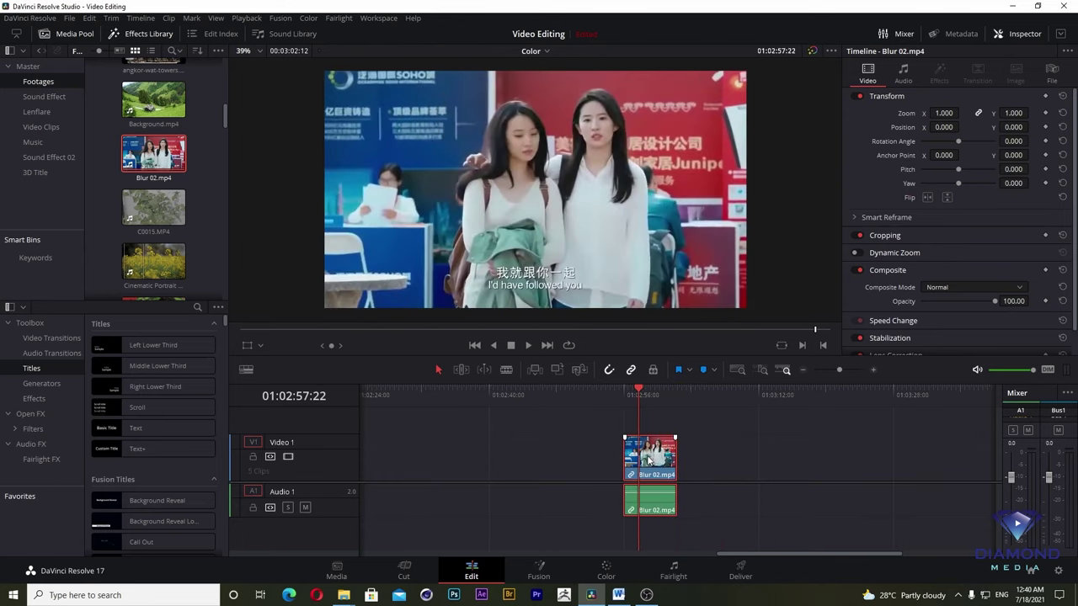
Open the Blur 02 street clip on the Color page with the Window palette showing.
{"action": "left_click", "coordinate": [608, 569]}
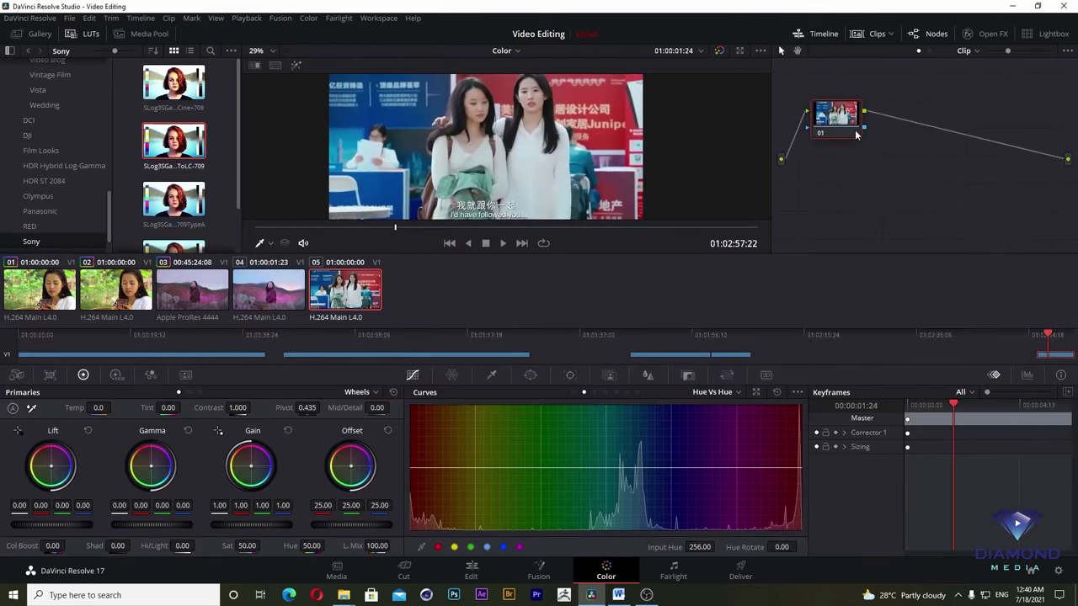
{"action": "left_click_drag", "start_coordinate": [831, 119], "coordinate": [863, 155]}
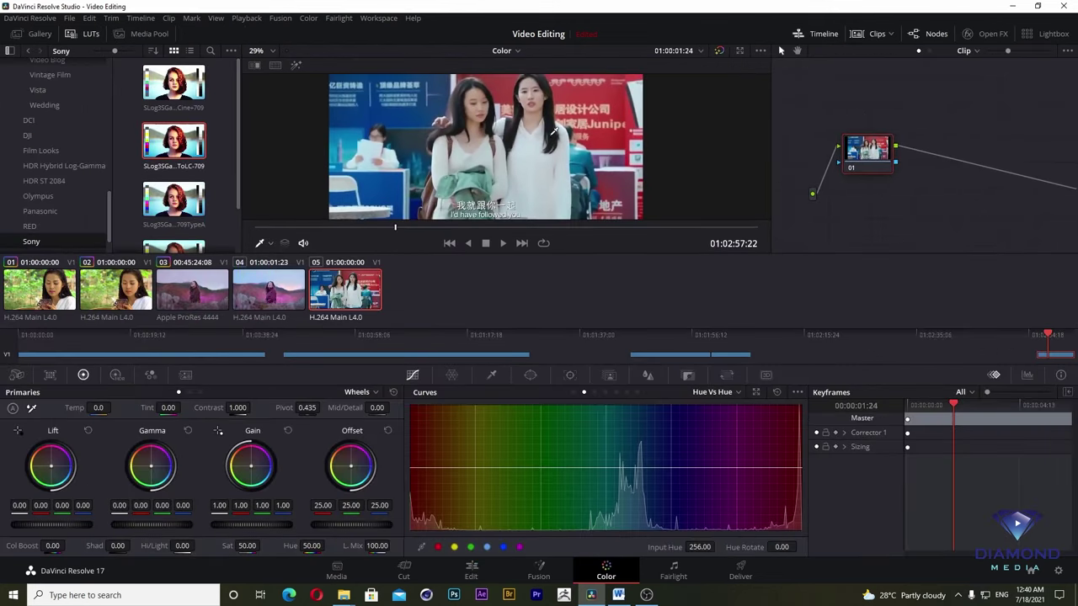
{"action": "left_click", "coordinate": [530, 376]}
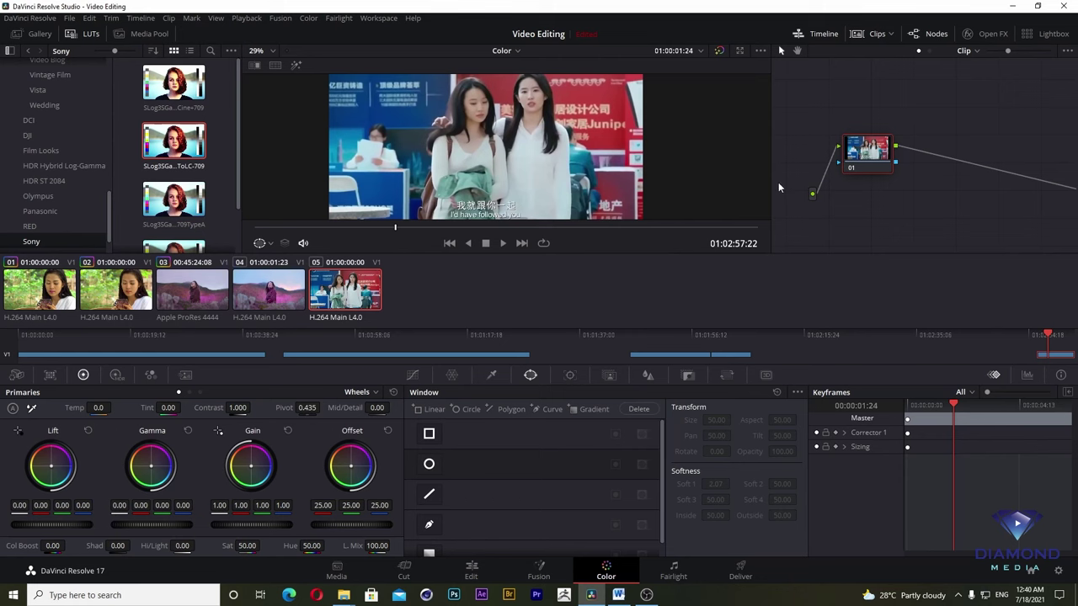
Add a serial node 02 after node 01.
{"action": "right_click", "coordinate": [867, 157]}
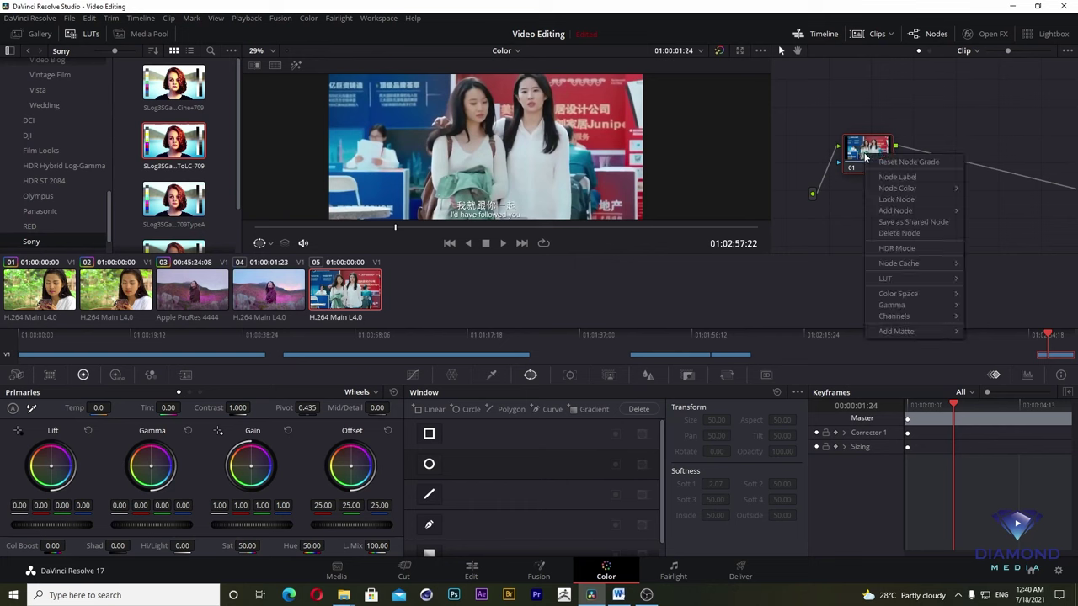
{"action": "mouse_move", "coordinate": [905, 210]}
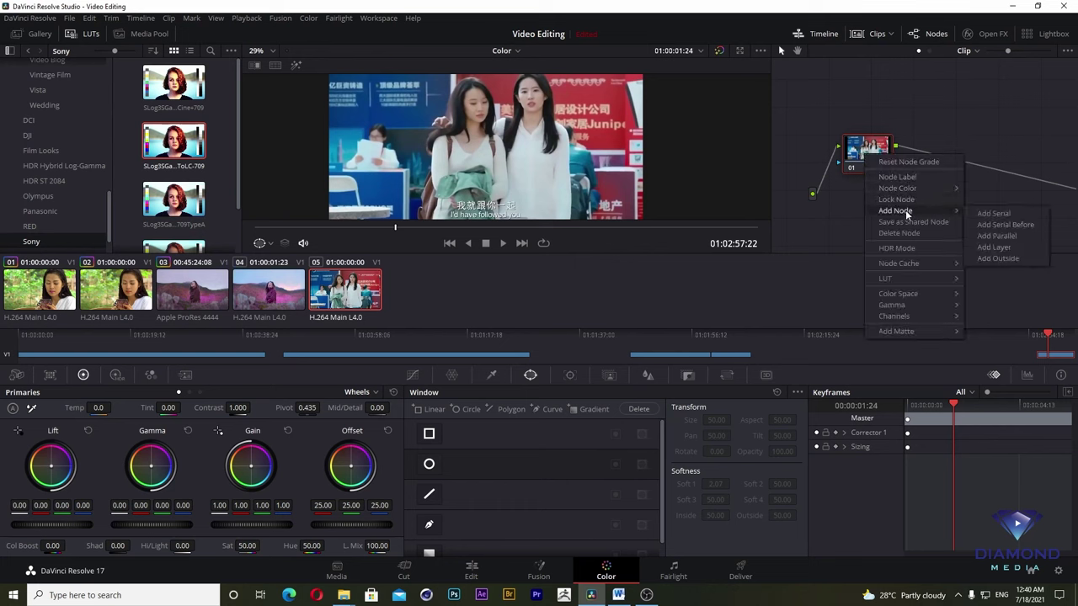
{"action": "left_click", "coordinate": [1019, 213]}
Place a small circular window over the right woman's face (Pan 53.31, Tilt 53.39).
{"action": "left_click", "coordinate": [427, 468]}
{"action": "left_click_drag", "start_coordinate": [503, 126], "coordinate": [543, 92]}
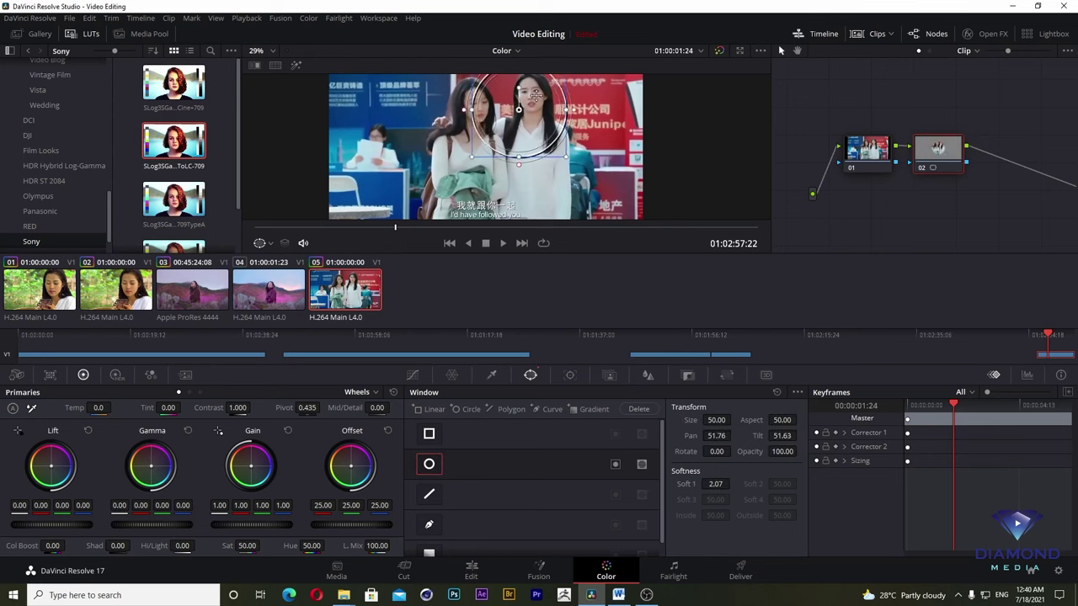
{"action": "mouse_move", "coordinate": [573, 156]}
{"action": "left_mouse_down"}
{"action": "mouse_move", "coordinate": [549, 135]}
{"action": "mouse_move", "coordinate": [542, 105]}
{"action": "left_mouse_up"}
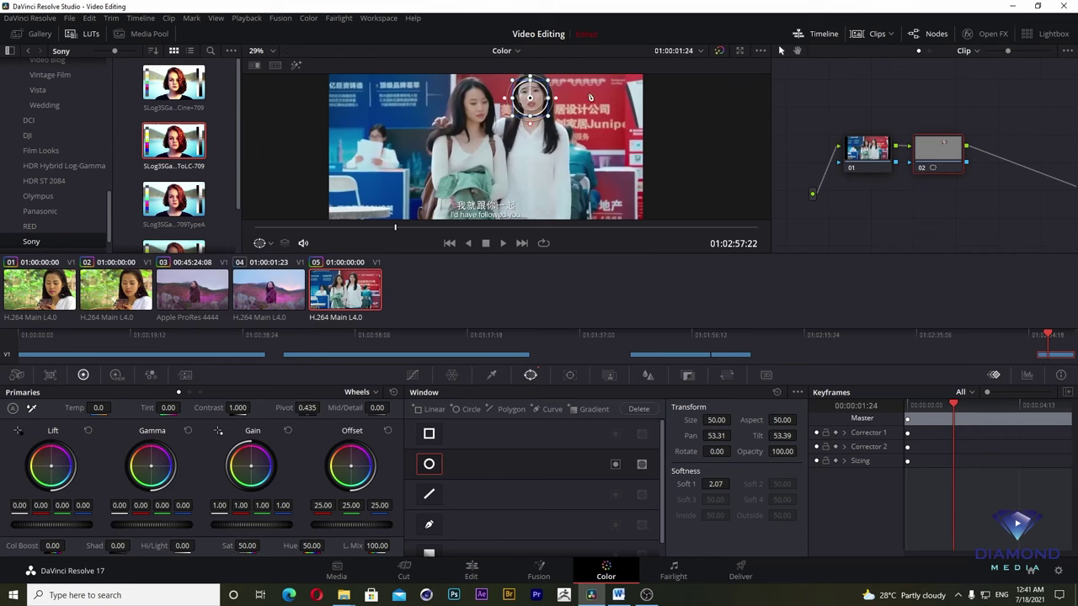
{"action": "left_click", "coordinate": [570, 376]}
From the clip start, narrow the circle into a vertical oval on the face and track it forward.
{"action": "left_click_drag", "start_coordinate": [396, 229], "coordinate": [254, 229]}
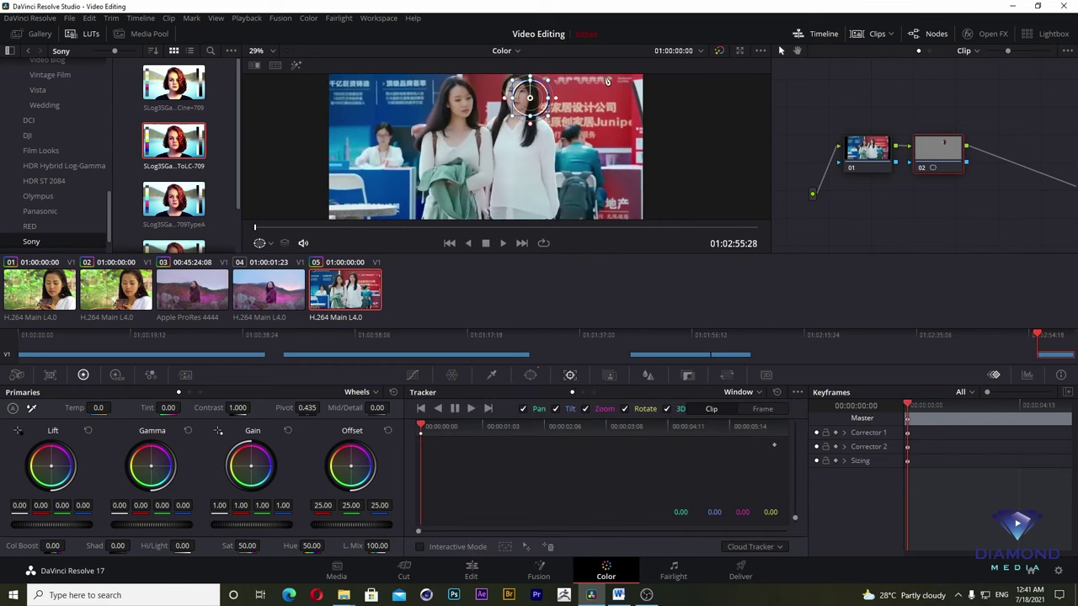
{"action": "left_click_drag", "start_coordinate": [536, 104], "coordinate": [524, 100]}
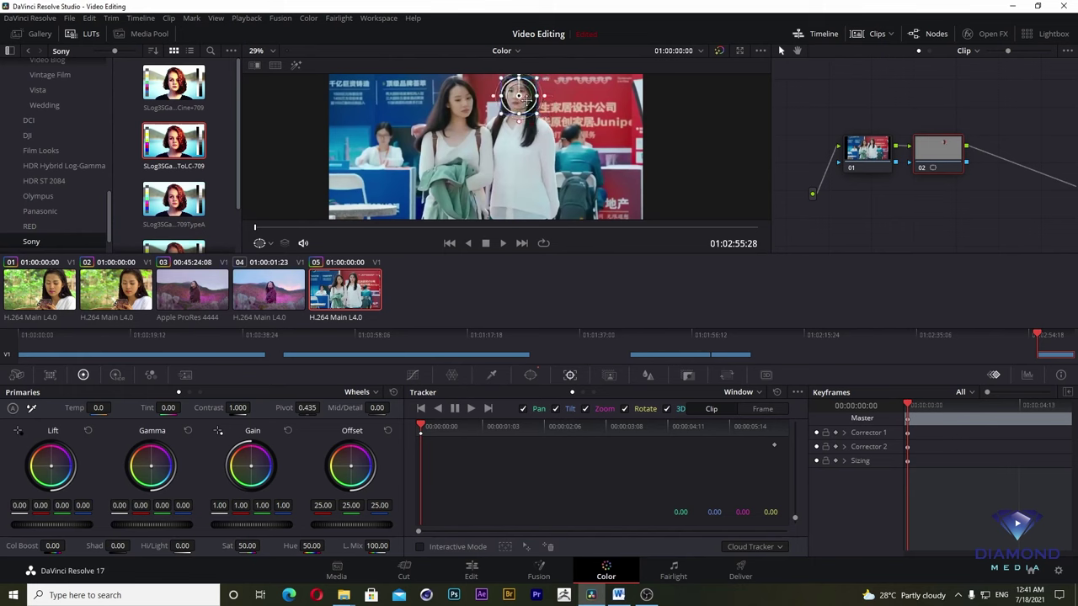
{"action": "left_click_drag", "start_coordinate": [540, 95], "coordinate": [522, 98]}
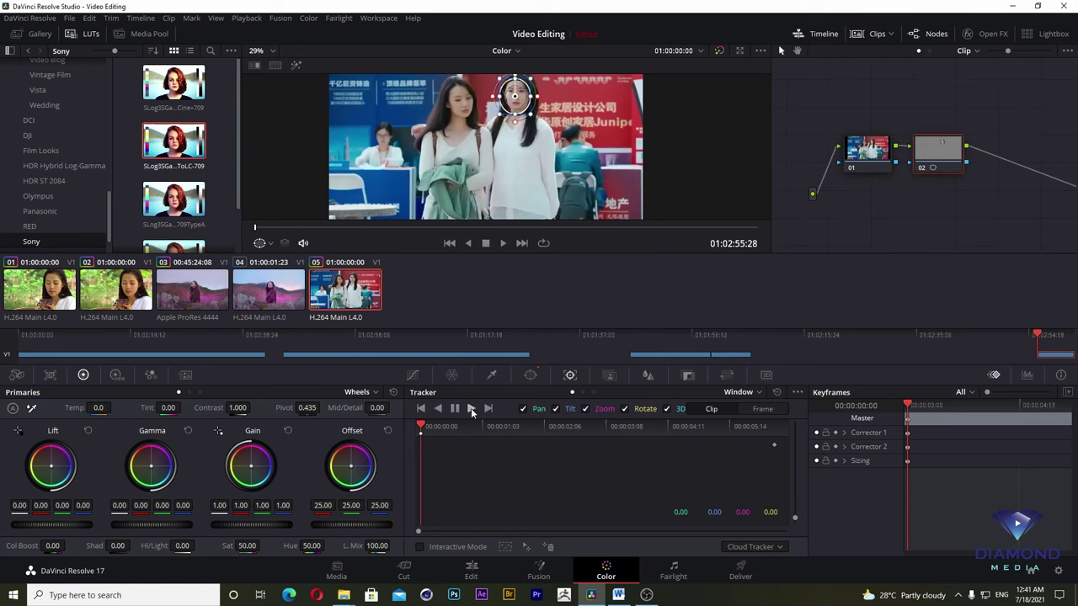
{"action": "left_click", "coordinate": [470, 409]}
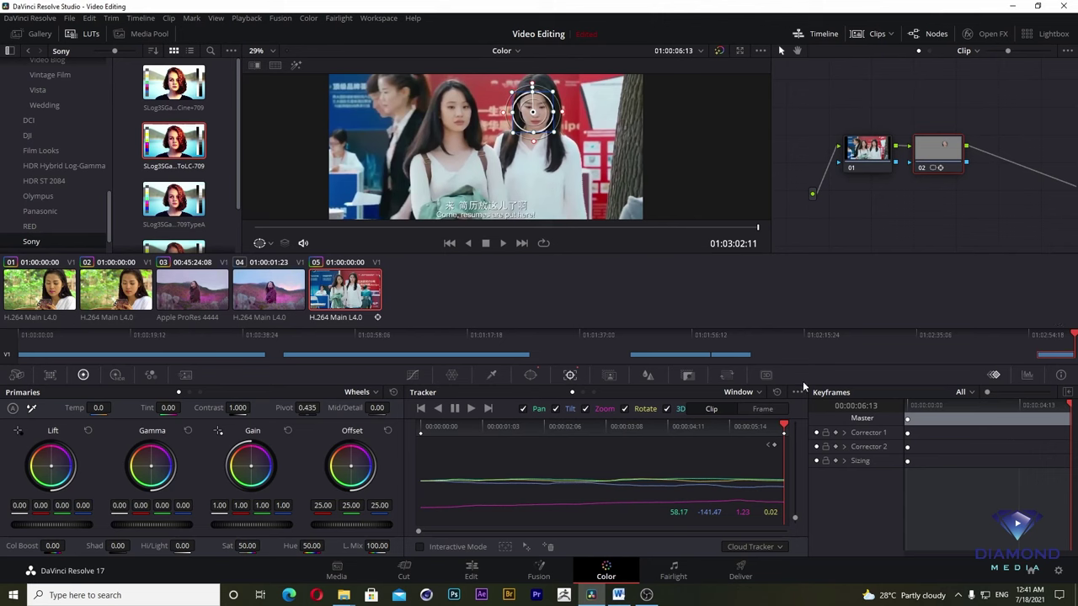
Test the window blur radius at about 1.05, then undo it back to 0.50.
{"action": "left_click", "coordinate": [647, 378]}
{"action": "left_click_drag", "start_coordinate": [445, 465], "coordinate": [453, 416]}
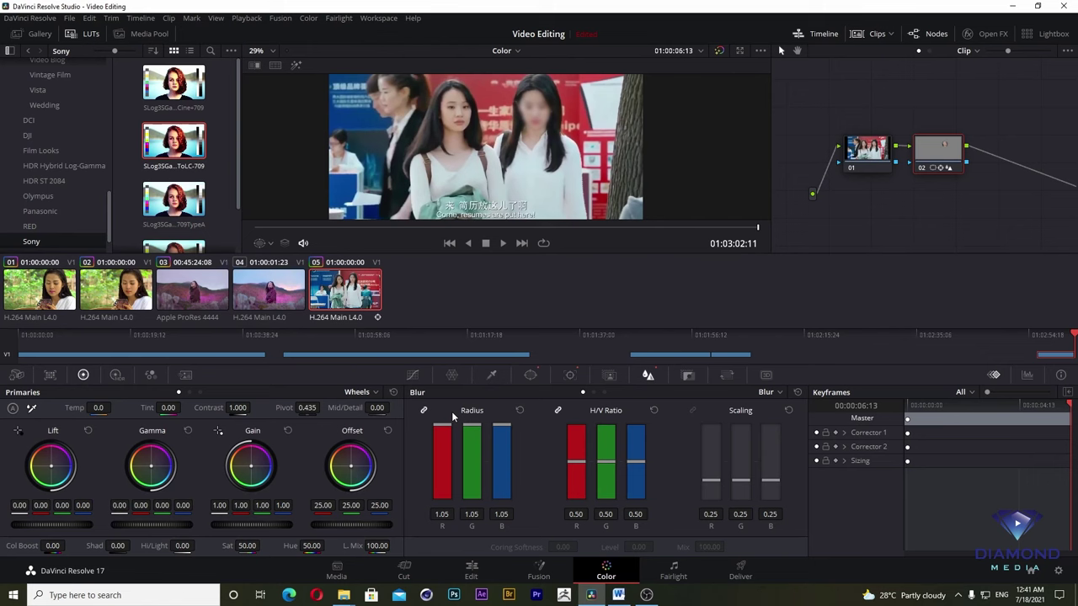
{"action": "left_click_drag", "start_coordinate": [453, 416], "coordinate": [455, 418]}
{"action": "key", "text": "ctrl+z"}
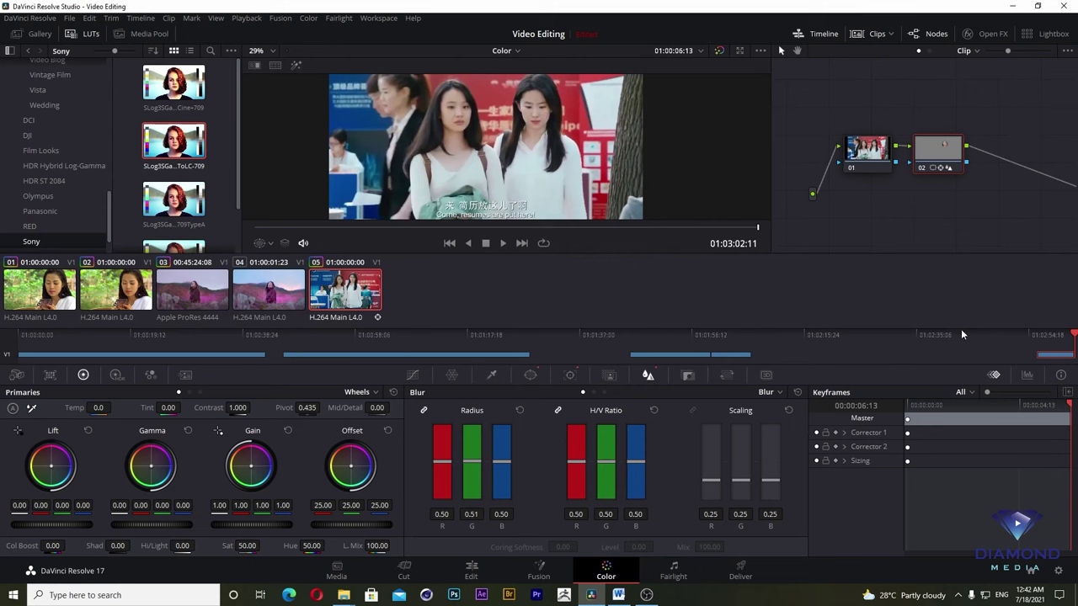
Apply Mosaic Blur from Open FX to node 02 with Pixel Frequency 110.0, then select clip 04.
{"action": "left_click", "coordinate": [993, 36]}
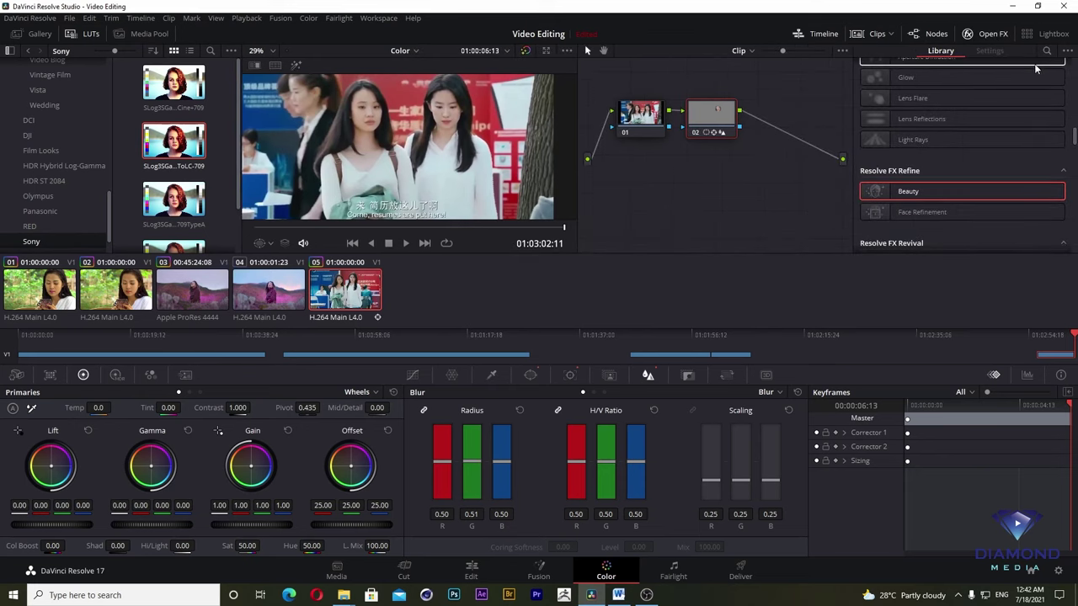
{"action": "mouse_move", "coordinate": [1075, 137]}
{"action": "left_mouse_down"}
{"action": "mouse_move", "coordinate": [1071, 227]}
{"action": "mouse_move", "coordinate": [1074, 87]}
{"action": "mouse_move", "coordinate": [1071, 99]}
{"action": "mouse_move", "coordinate": [1063, 66]}
{"action": "left_mouse_up"}
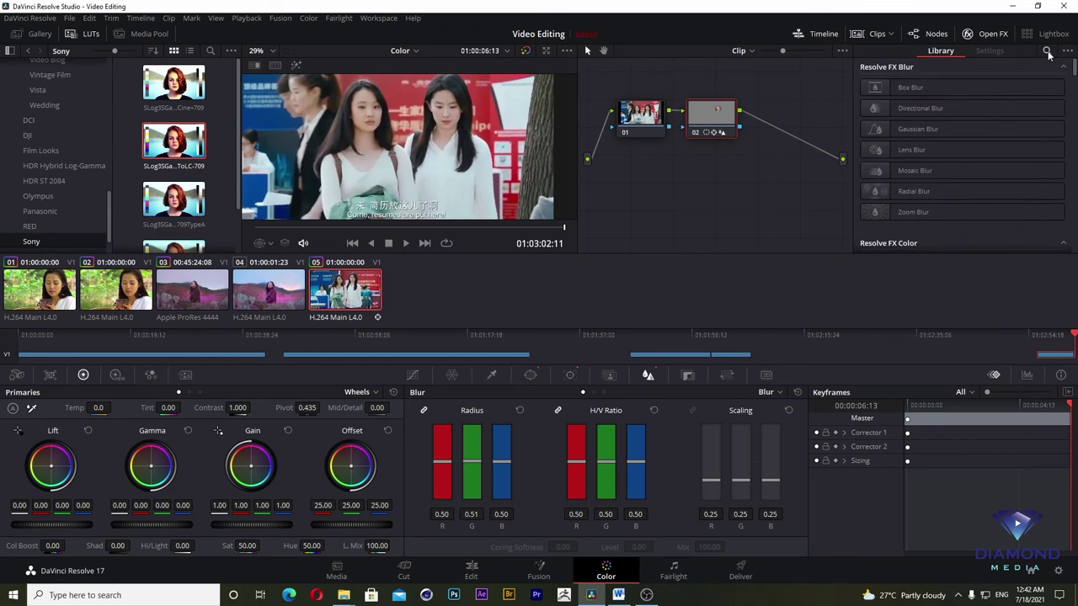
{"action": "left_click", "coordinate": [922, 172]}
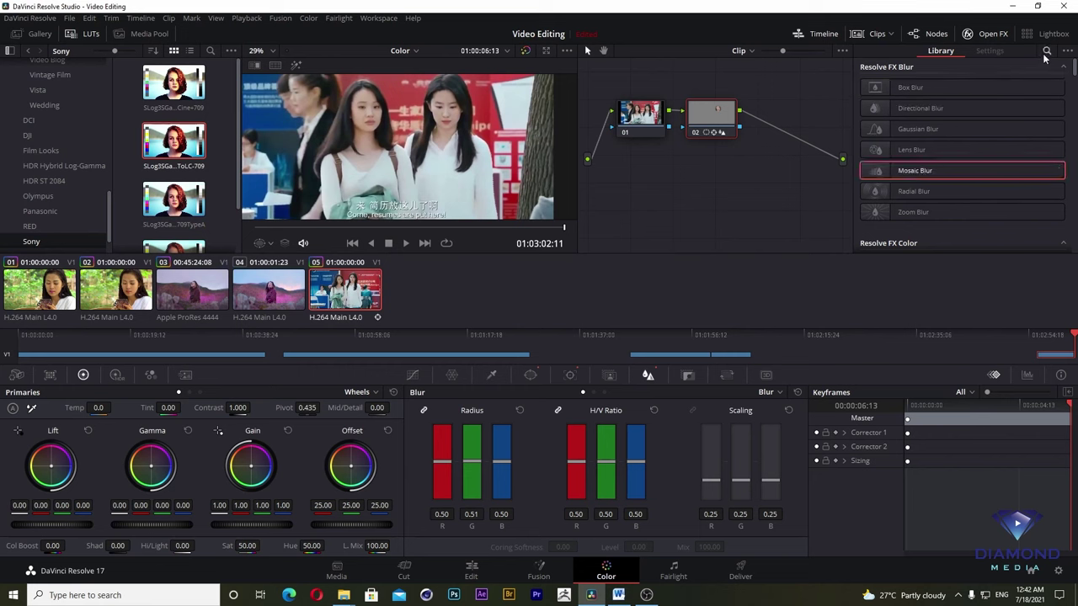
{"action": "mouse_move", "coordinate": [926, 172]}
{"action": "left_mouse_down"}
{"action": "mouse_move", "coordinate": [804, 173]}
{"action": "mouse_move", "coordinate": [724, 117]}
{"action": "left_mouse_up"}
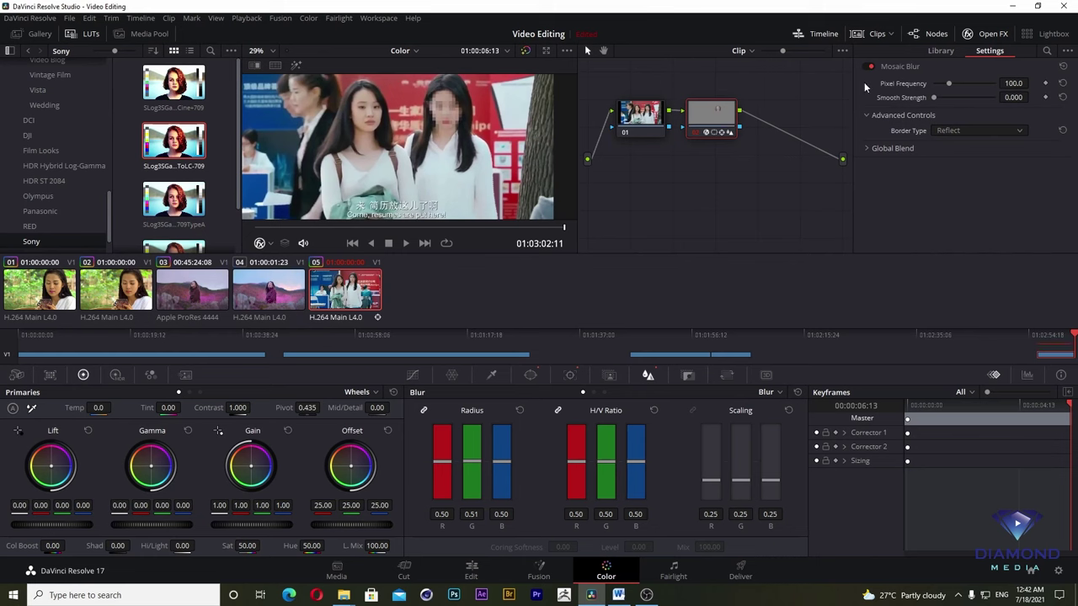
{"action": "left_click_drag", "start_coordinate": [951, 85], "coordinate": [951, 88]}
{"action": "left_click", "coordinate": [353, 243]}
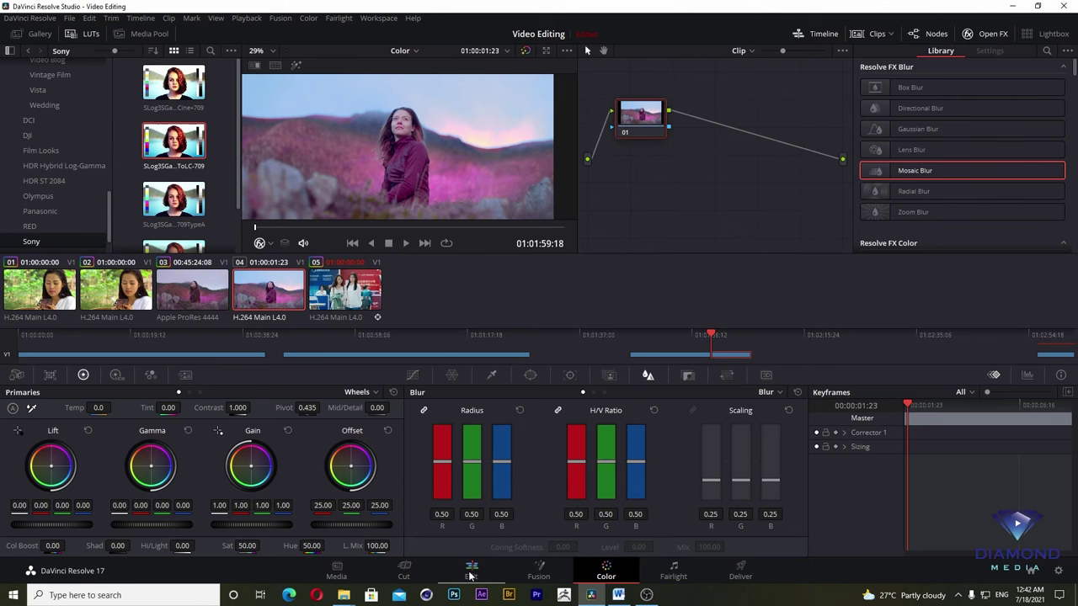
Play street clip 05 to confirm the mosaic follows the face, then rewind to the start.
{"action": "mouse_move", "coordinate": [1023, 337]}
{"action": "left_mouse_down"}
{"action": "mouse_move", "coordinate": [1074, 337]}
{"action": "mouse_move", "coordinate": [1042, 341]}
{"action": "left_mouse_up"}
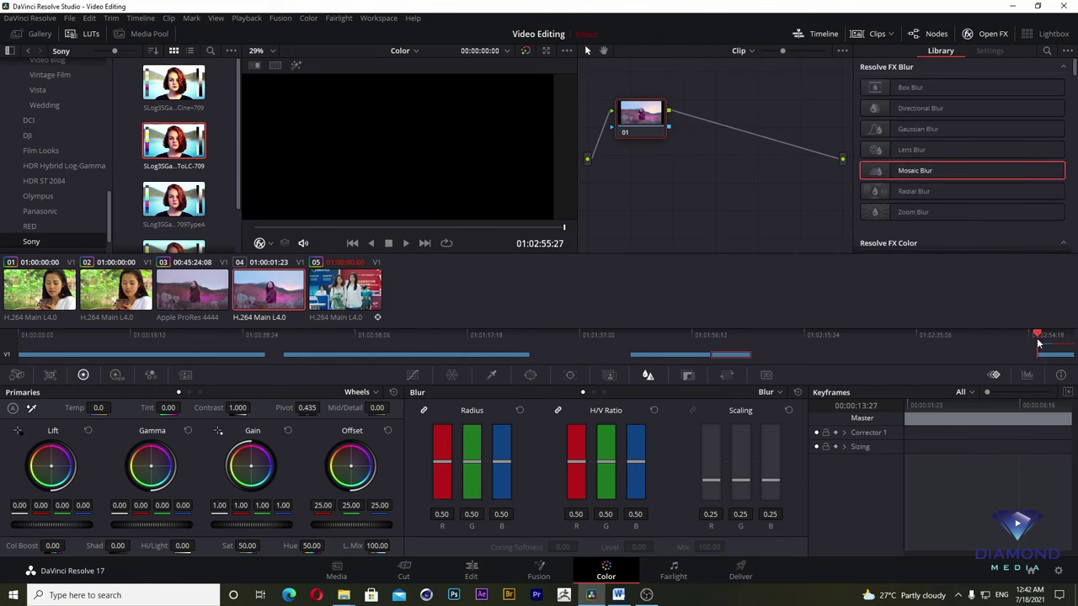
{"action": "left_click", "coordinate": [405, 244]}
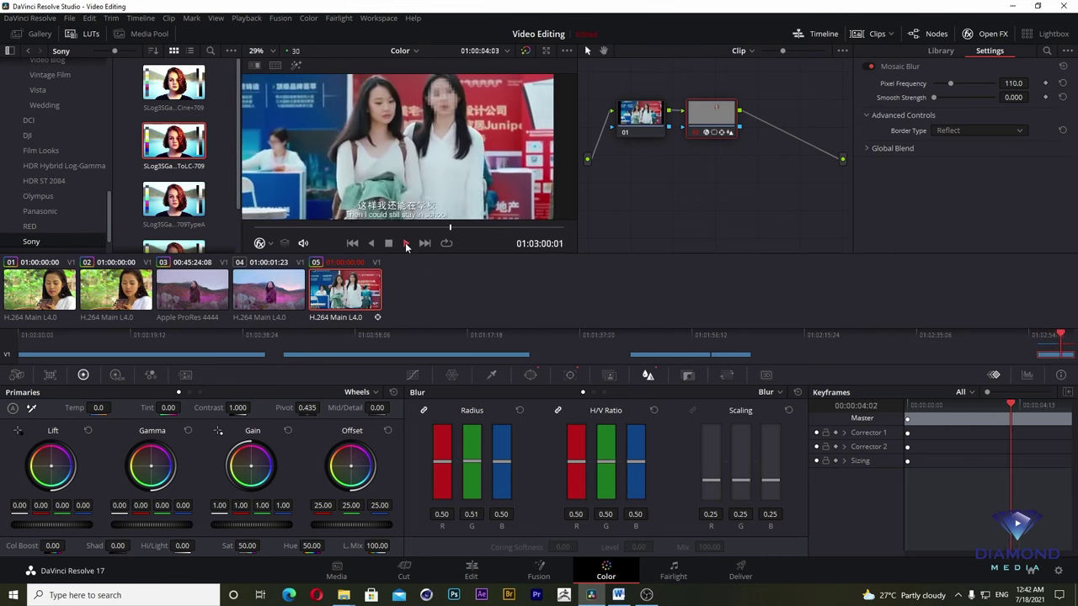
{"action": "left_click", "coordinate": [390, 244]}
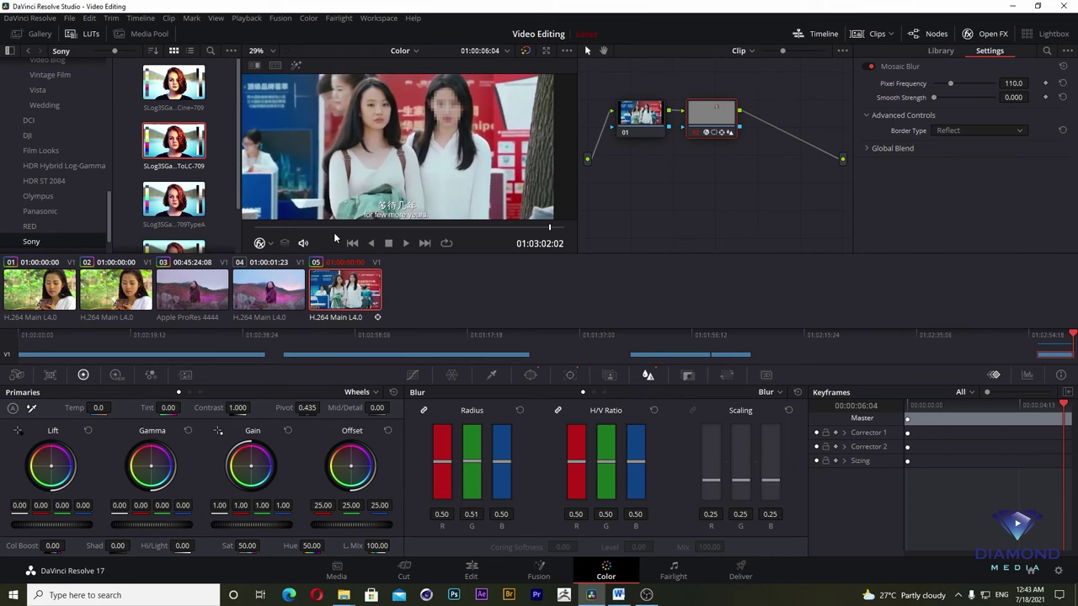
{"action": "left_click_drag", "start_coordinate": [548, 228], "coordinate": [257, 227]}
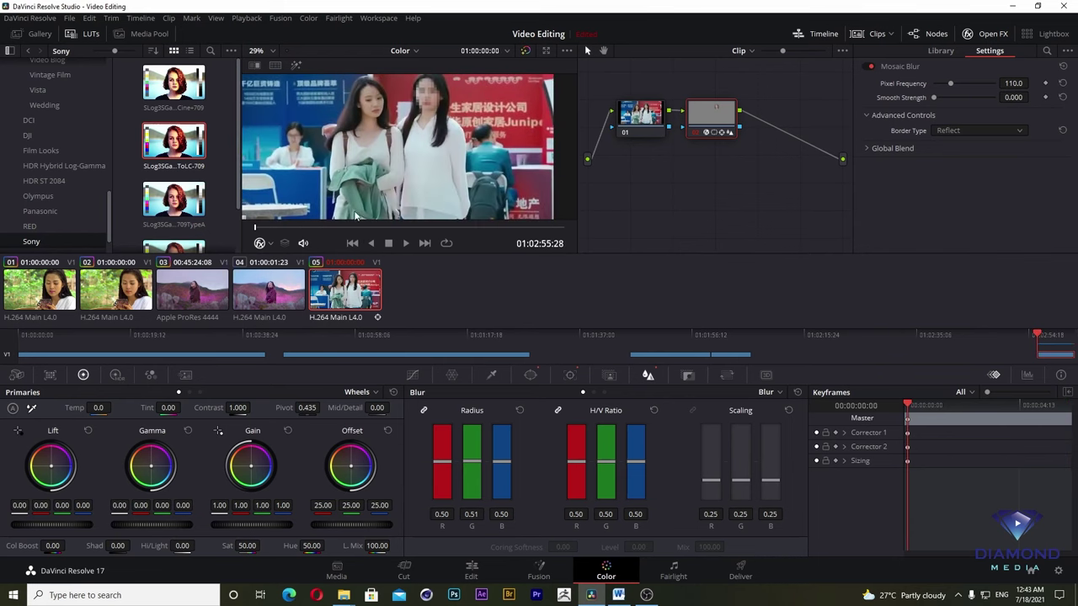
Add serial node 03 after the mosaic node and give it a default circular window (Size 50.00).
{"action": "right_click", "coordinate": [714, 121]}
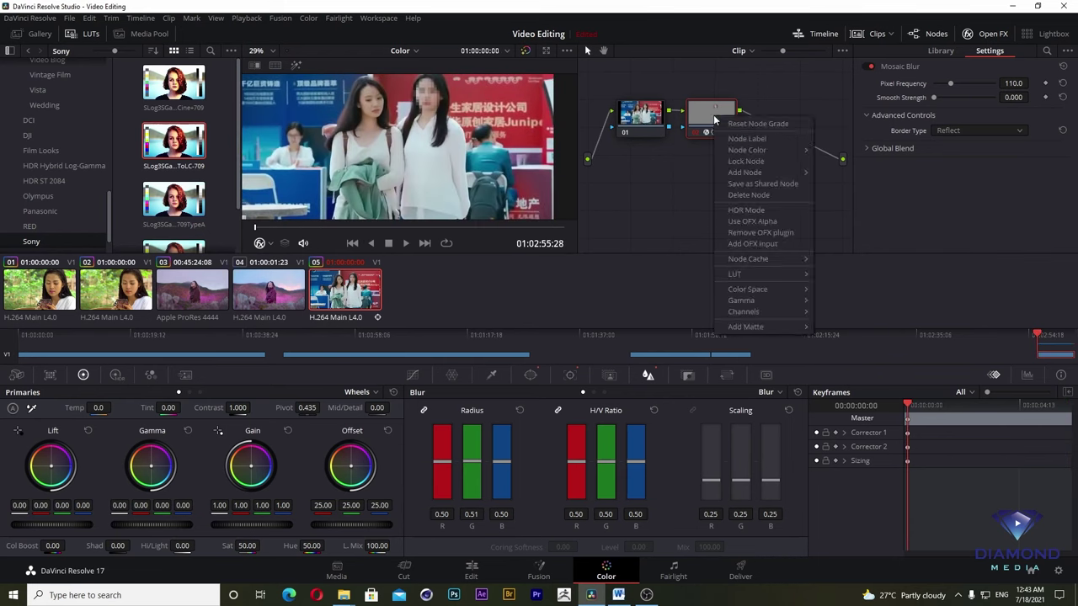
{"action": "mouse_move", "coordinate": [750, 173]}
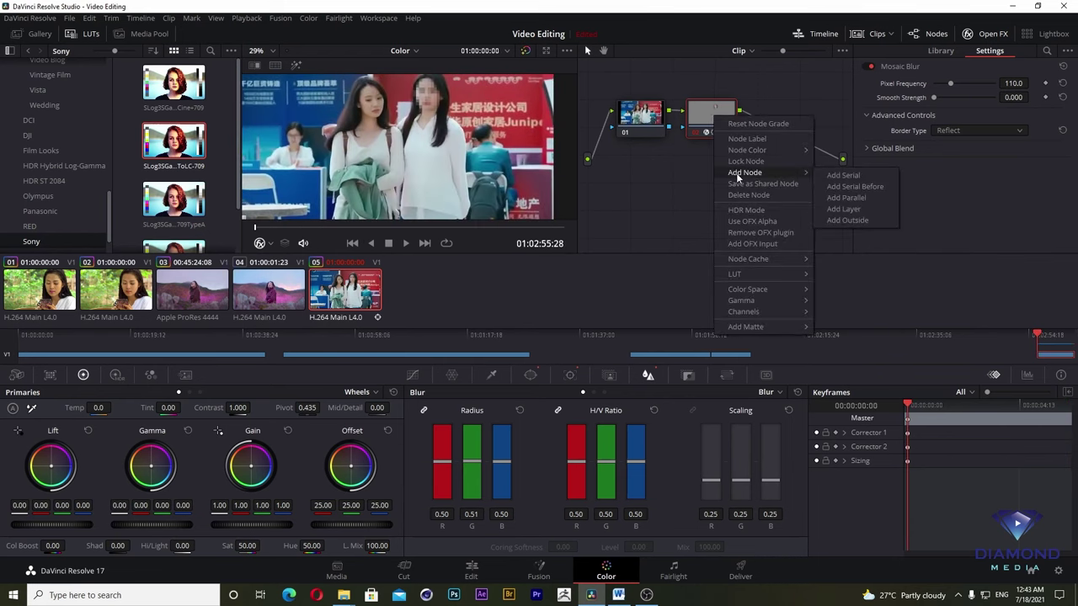
{"action": "left_click", "coordinate": [864, 177]}
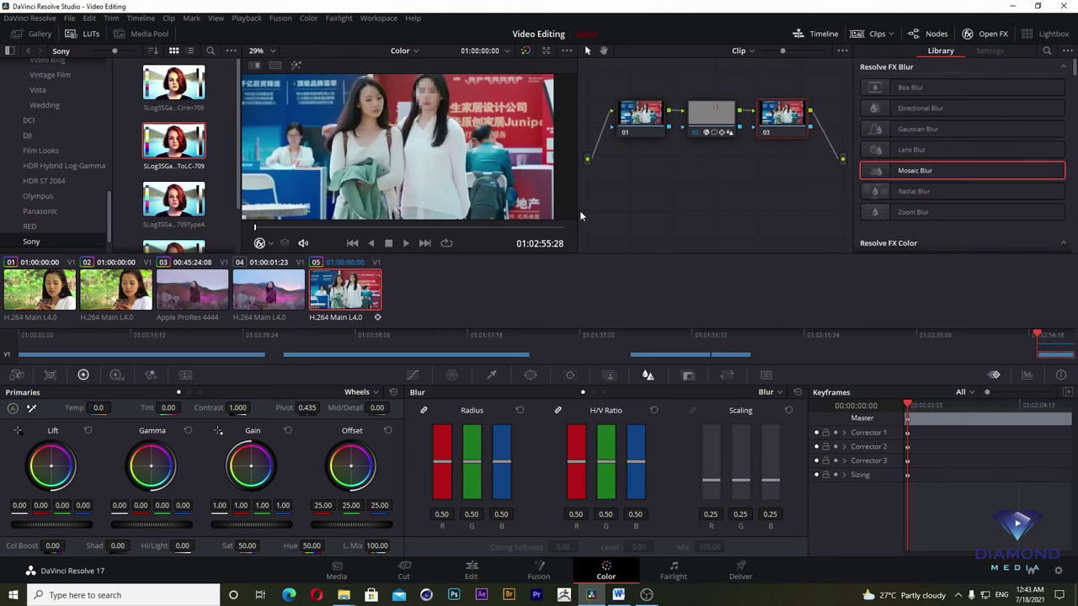
{"action": "left_click", "coordinate": [531, 374]}
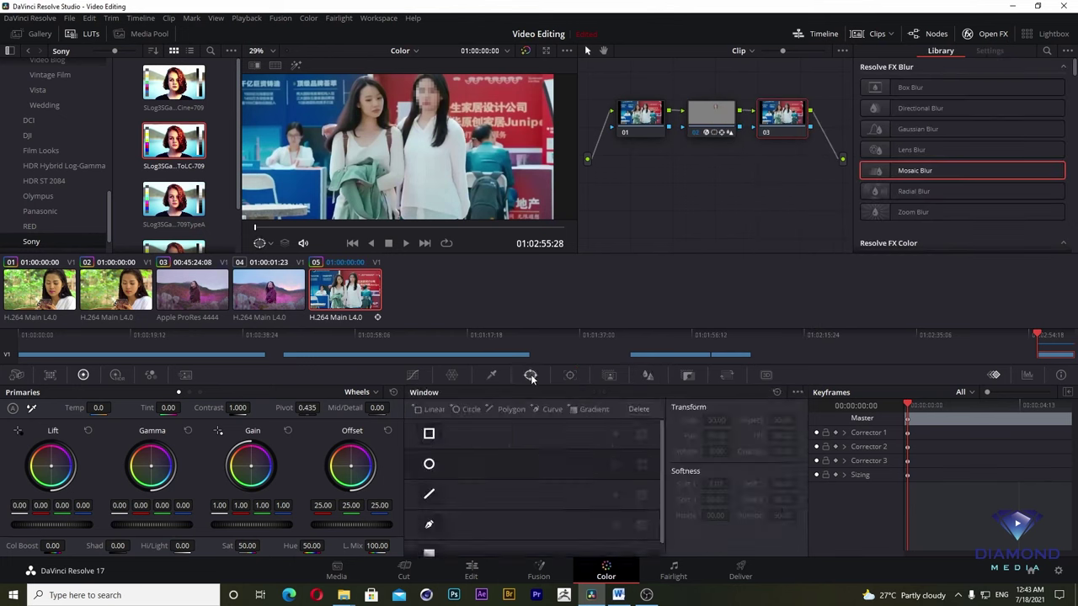
{"action": "left_click", "coordinate": [428, 464]}
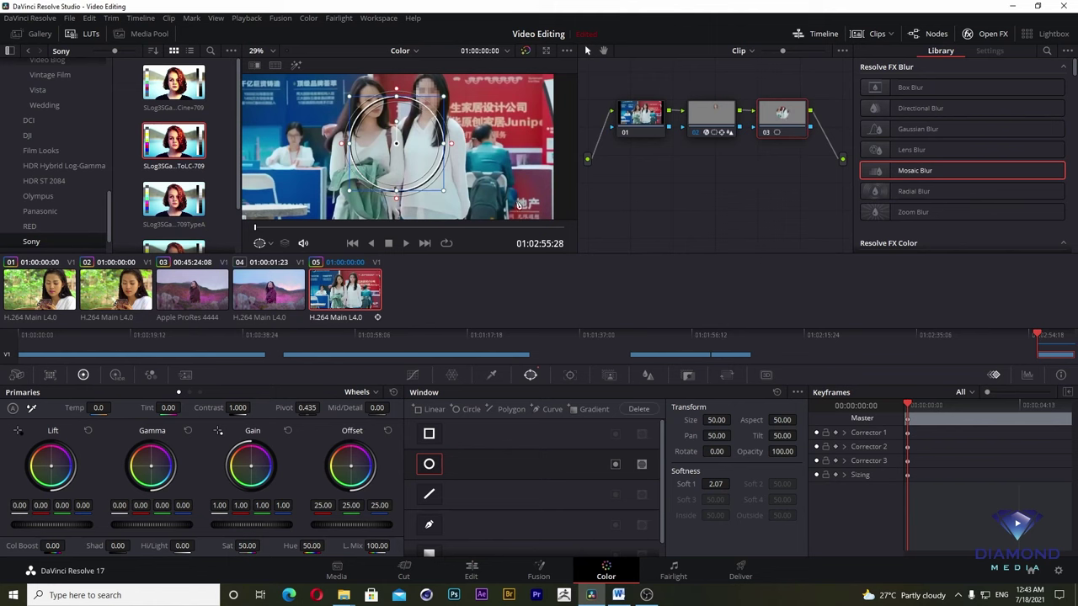
Shrink node 03's circle onto the left woman's face (Pan 48.20, Tilt 52.89) with Soft 1 at 2.41.
{"action": "mouse_move", "coordinate": [445, 196]}
{"action": "left_mouse_down"}
{"action": "mouse_move", "coordinate": [377, 119]}
{"action": "mouse_move", "coordinate": [385, 107]}
{"action": "left_mouse_up"}
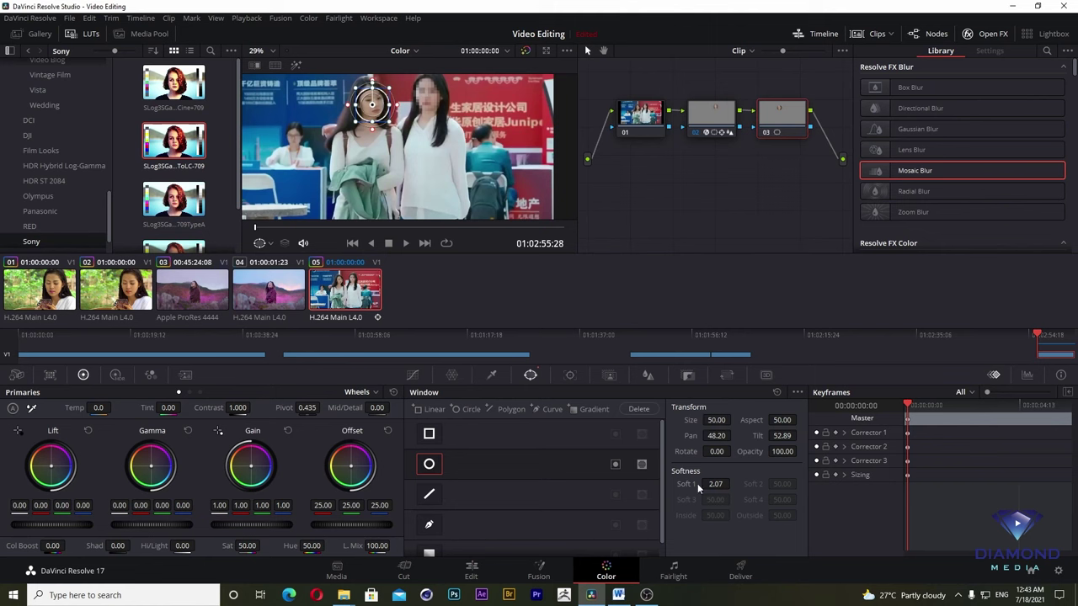
{"action": "left_click_drag", "start_coordinate": [715, 484], "coordinate": [733, 483]}
{"action": "left_click", "coordinate": [569, 376]}
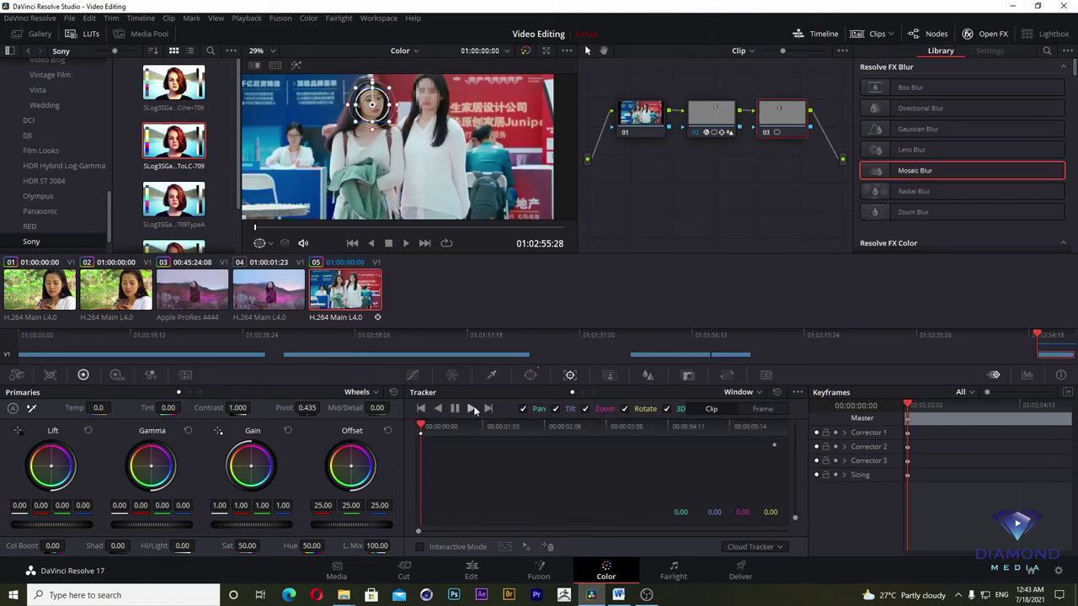
Track the left face circle, add Mosaic Blur at Pixel Frequency 91.8 to node 03, then play clip 04.
{"action": "left_click", "coordinate": [471, 408]}
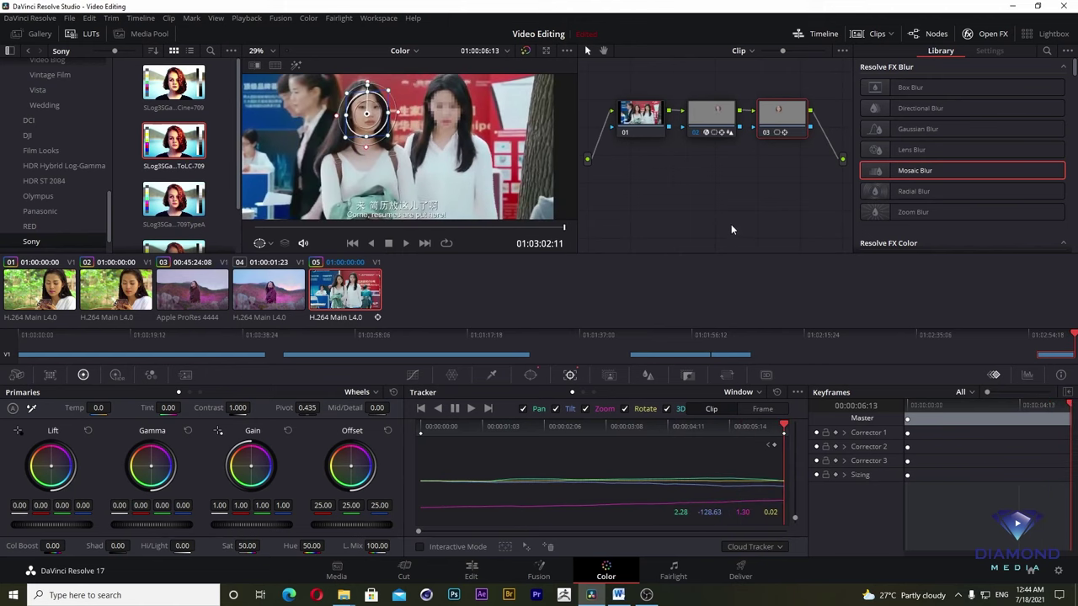
{"action": "left_click_drag", "start_coordinate": [919, 170], "coordinate": [802, 117]}
{"action": "left_click_drag", "start_coordinate": [948, 85], "coordinate": [947, 84]}
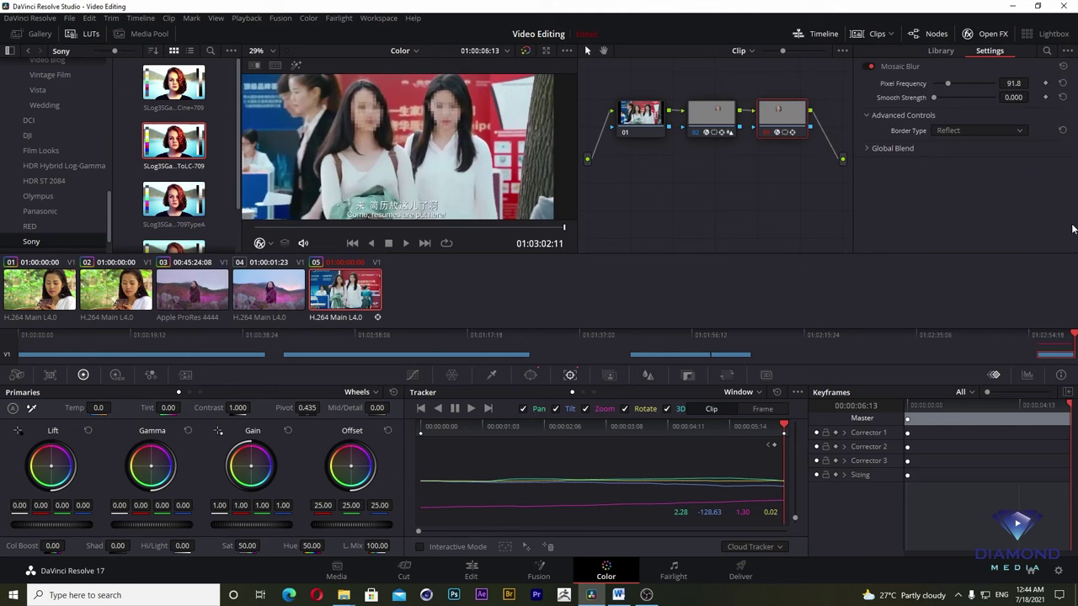
{"action": "left_click", "coordinate": [352, 242]}
{"action": "key", "text": "space"}
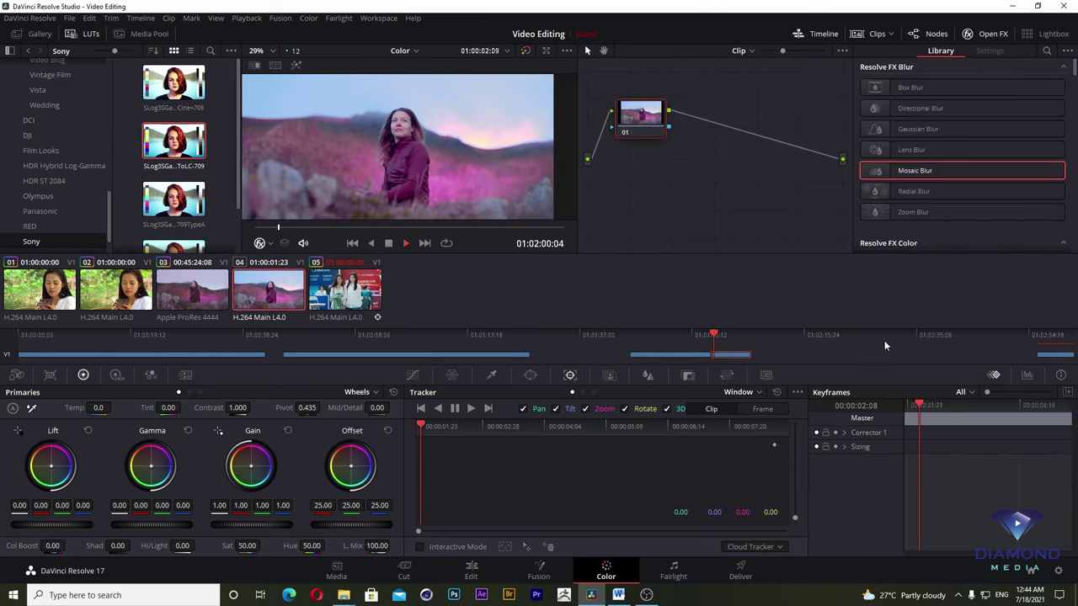
Play street clip 05 to check that both women's faces stay pixelated.
{"action": "left_click", "coordinate": [1038, 335]}
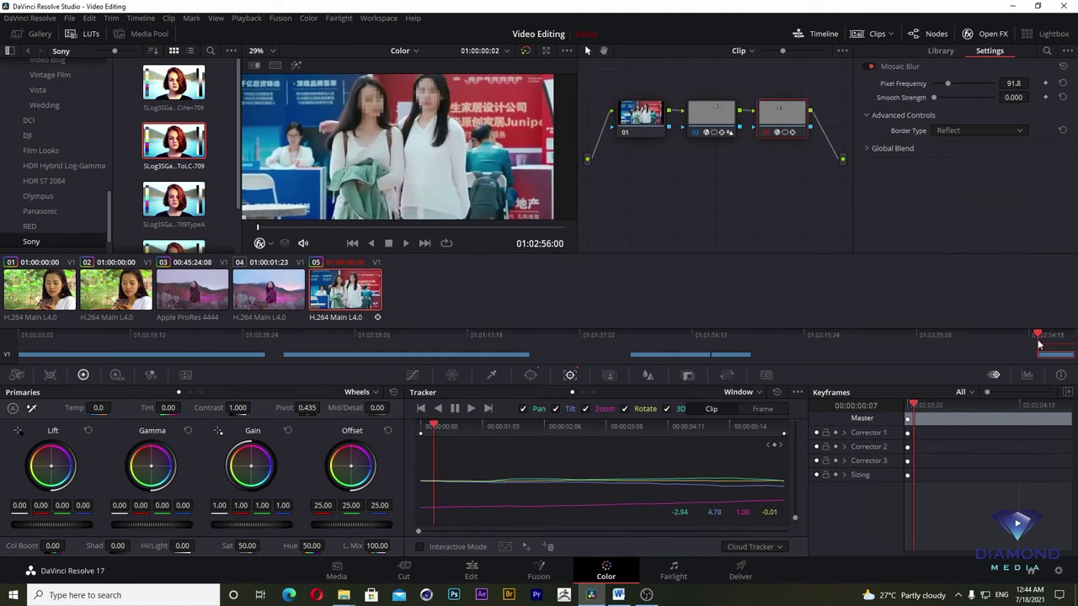
{"action": "left_click", "coordinate": [407, 243]}
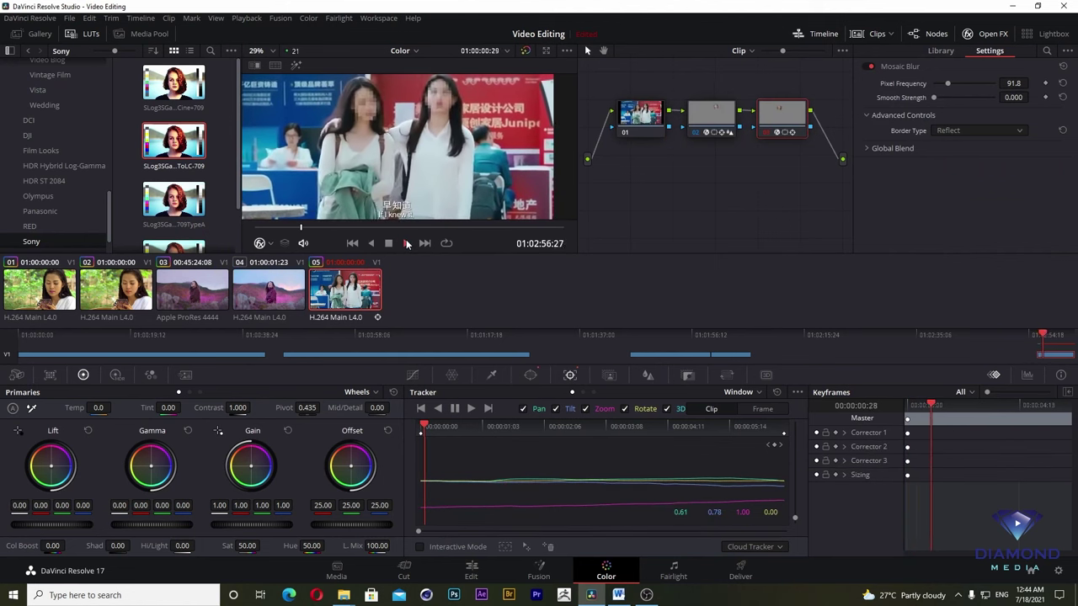